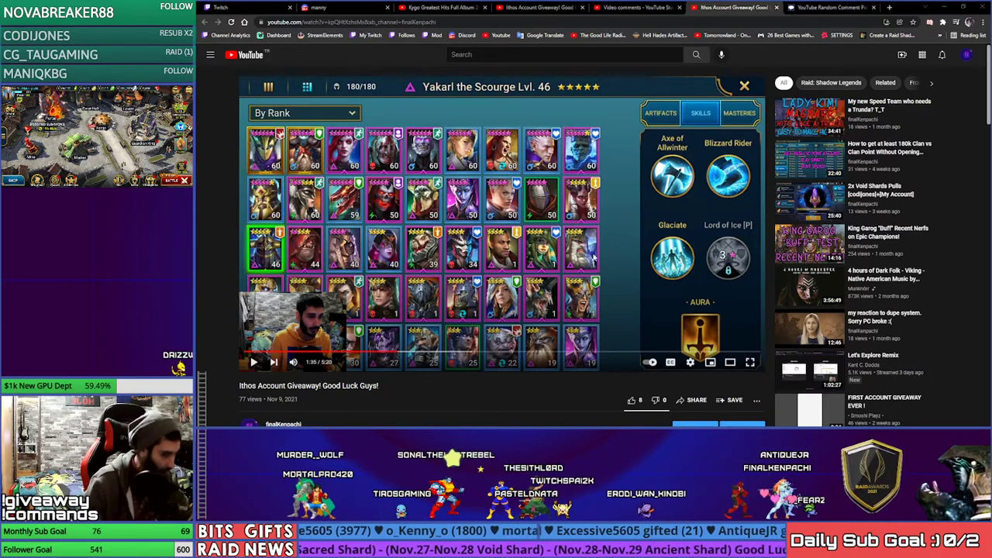
Scroll through the giveaway video page and briefly check the notifications panel
{"action": "scroll", "coordinate": [592, 258], "scroll_direction": "down", "scroll_amount": 2}
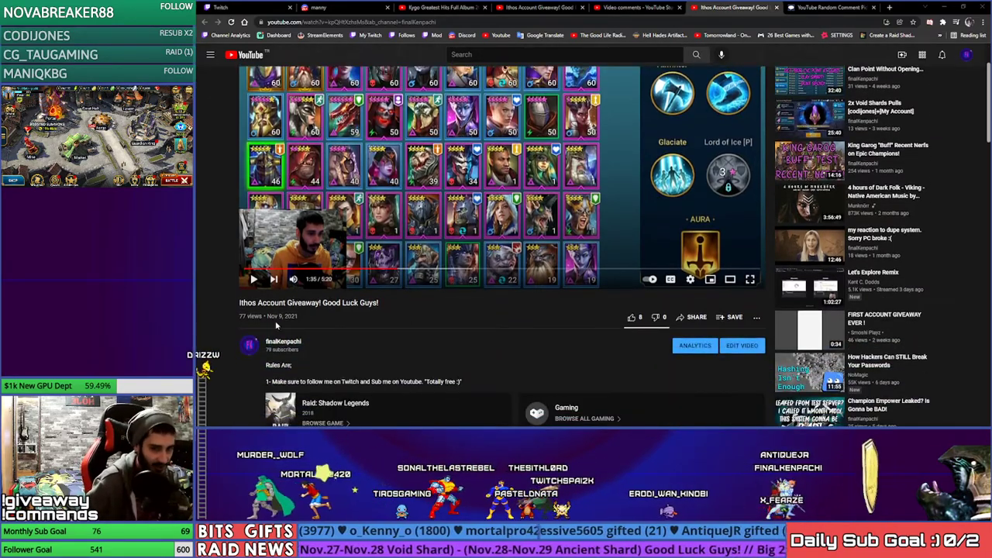
{"action": "scroll", "coordinate": [275, 326], "scroll_direction": "down", "scroll_amount": 1}
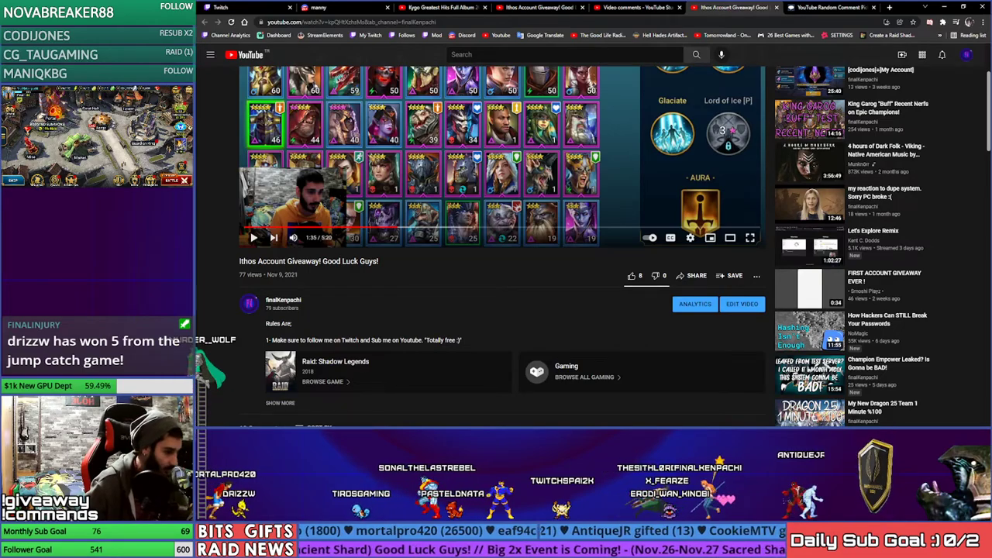
{"action": "key", "text": "super+n"}
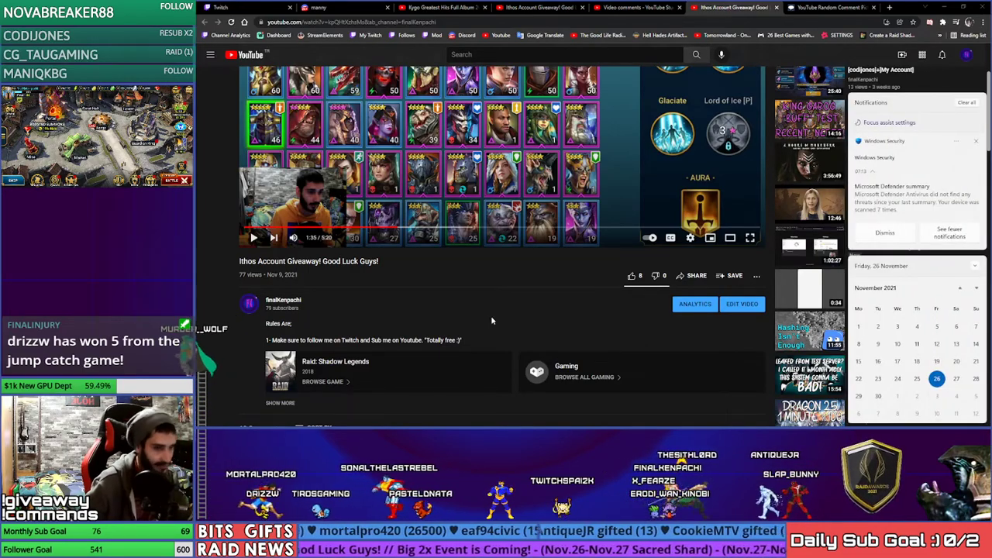
{"action": "left_click", "coordinate": [492, 317]}
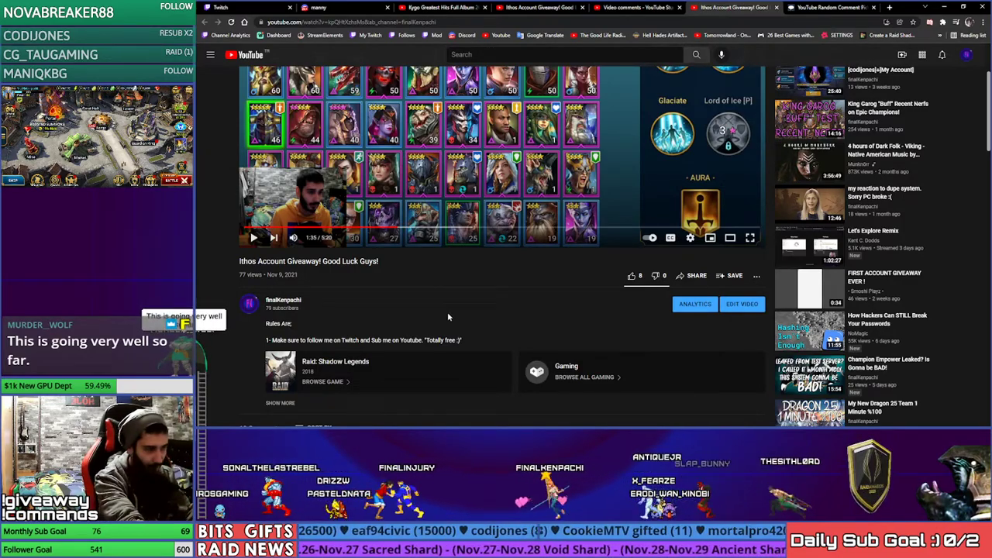
{"action": "scroll", "coordinate": [440, 322], "scroll_direction": "up", "scroll_amount": 2}
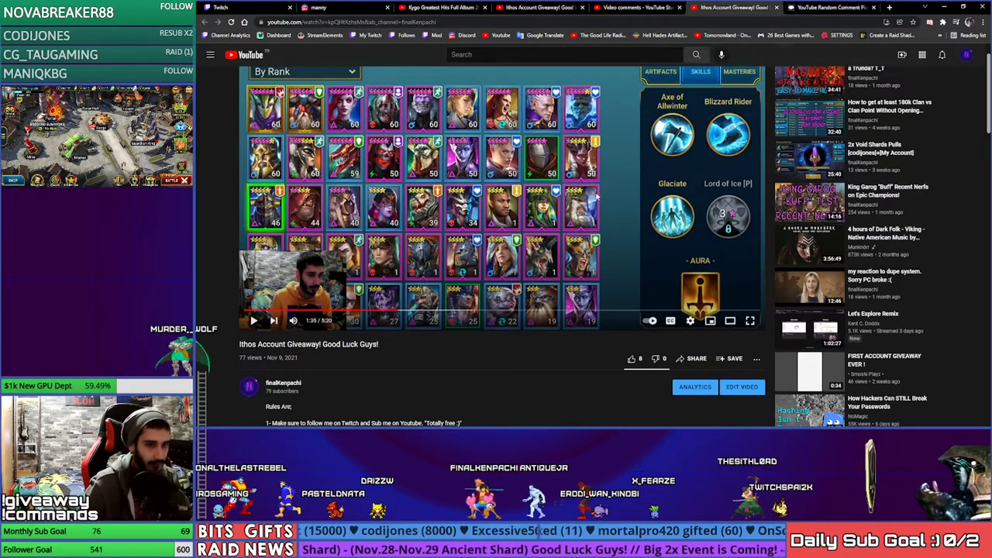
{"action": "scroll", "coordinate": [595, 193], "scroll_direction": "down", "scroll_amount": 7}
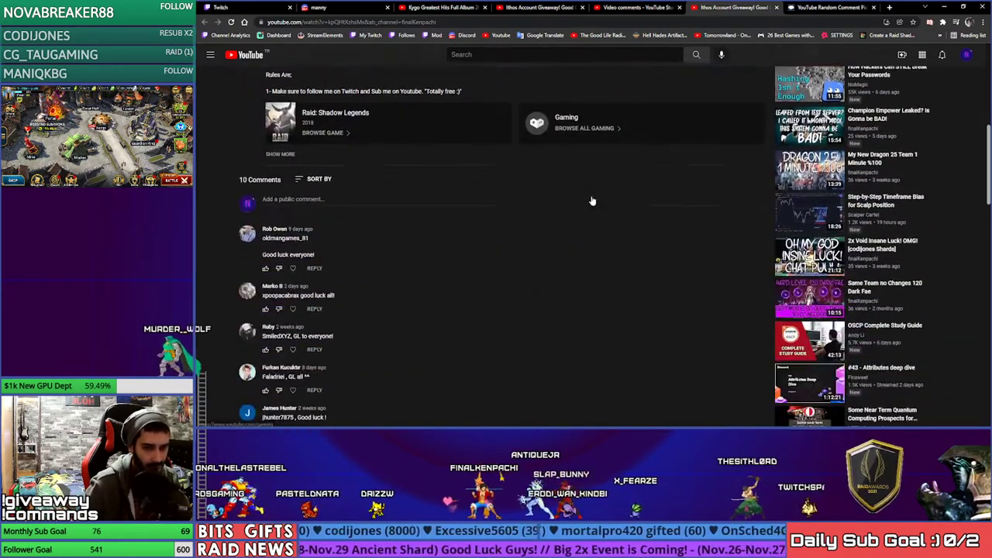
{"action": "scroll", "coordinate": [581, 204], "scroll_direction": "down", "scroll_amount": 1}
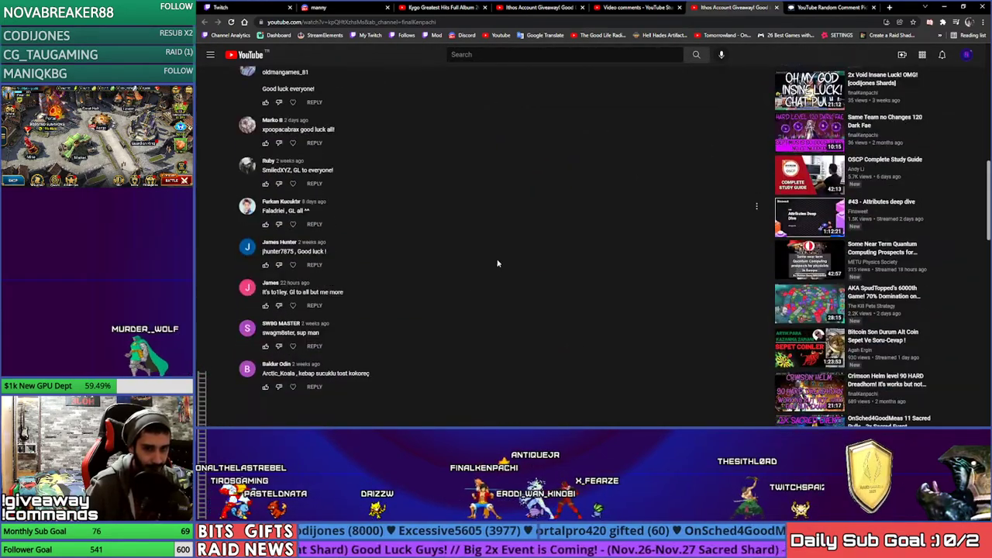
{"action": "scroll", "coordinate": [310, 205], "scroll_direction": "up", "scroll_amount": 2}
{"action": "scroll", "coordinate": [349, 206], "scroll_direction": "down", "scroll_amount": 2}
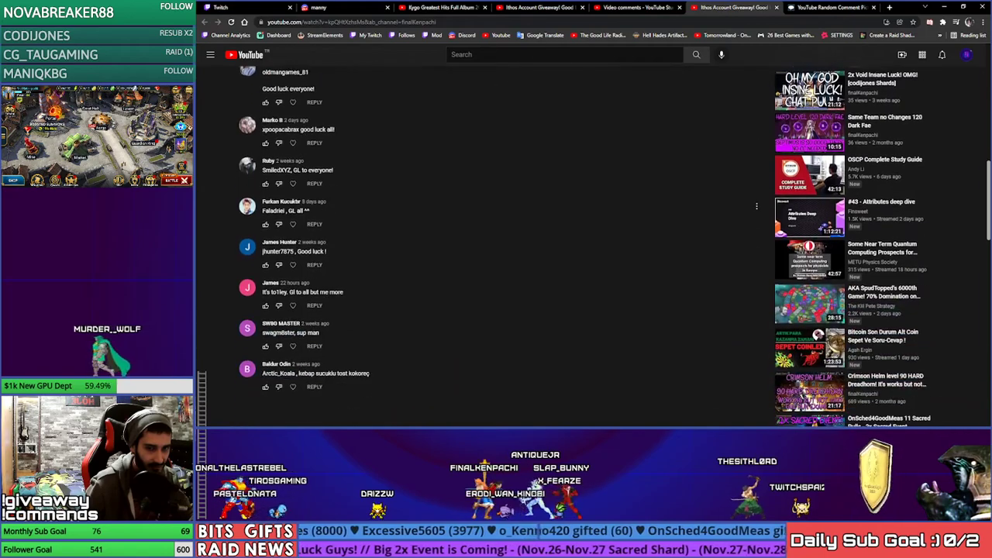
{"action": "scroll", "coordinate": [413, 209], "scroll_direction": "up", "scroll_amount": 2}
{"action": "scroll", "coordinate": [413, 210], "scroll_direction": "up", "scroll_amount": 1}
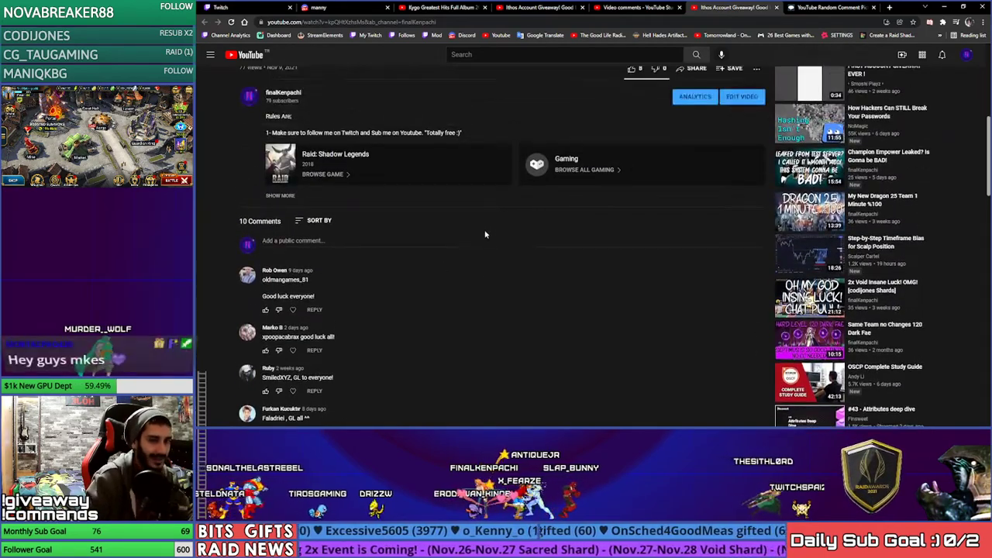
{"action": "scroll", "coordinate": [483, 204], "scroll_direction": "up", "scroll_amount": 1}
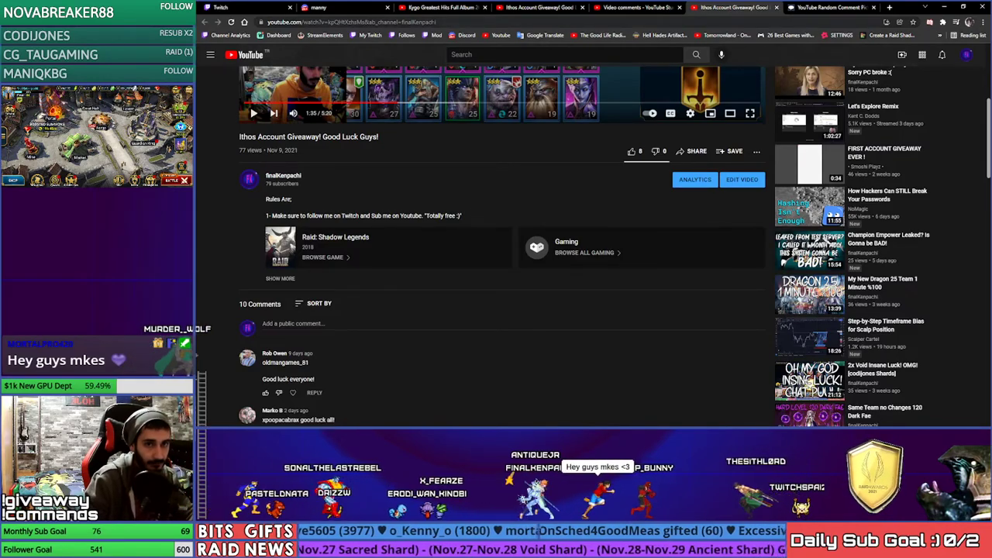
Copy the giveaway video's URL and paste it into Comment Picker's YouTube video URL field
{"action": "key", "text": "ctrl+l"}
{"action": "key", "text": "ctrl+Tab"}
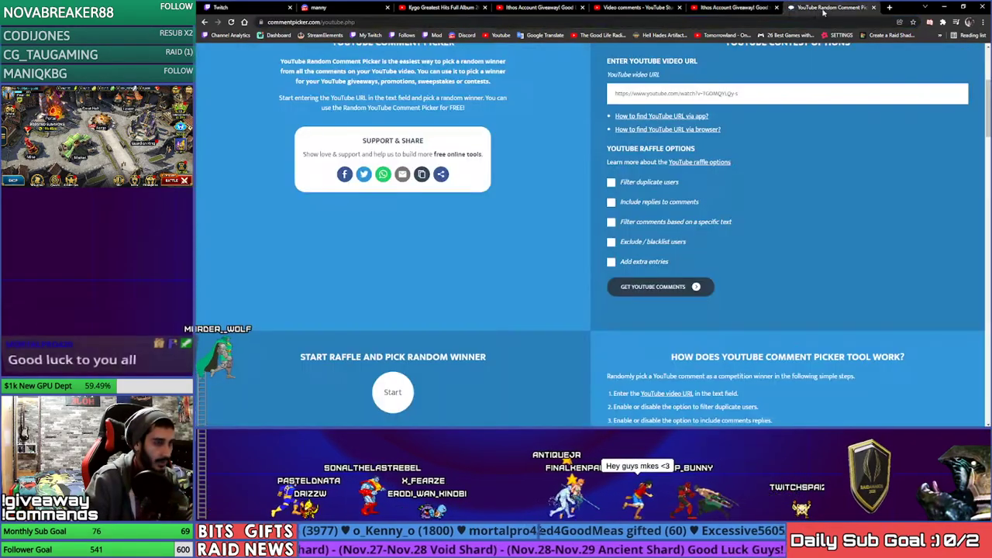
{"action": "scroll", "coordinate": [744, 210], "scroll_direction": "up", "scroll_amount": 2}
{"action": "left_click", "coordinate": [744, 214]}
{"action": "key", "text": "ctrl+v"}
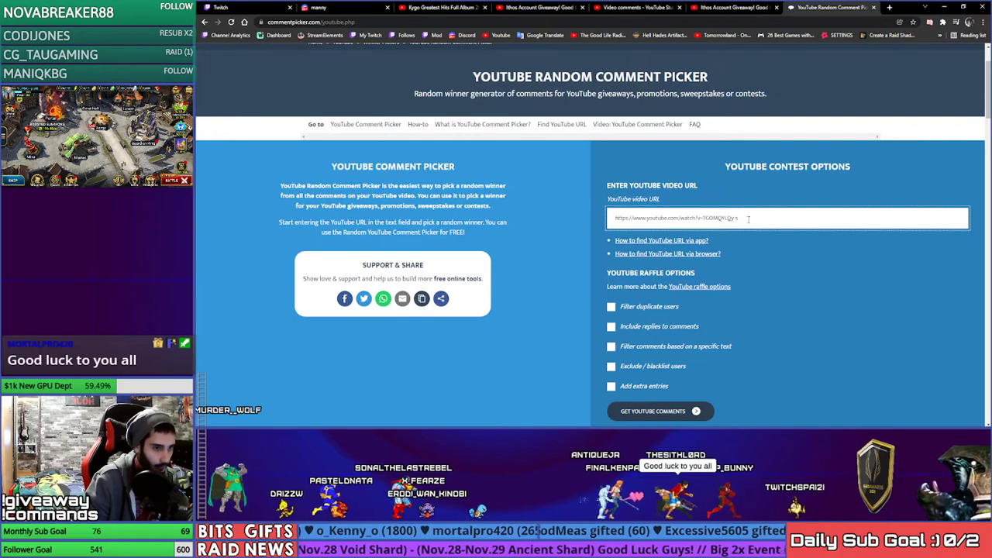
Load the video's 10 comments with GET YOUTUBE COMMENTS
{"action": "scroll", "coordinate": [746, 270], "scroll_direction": "down", "scroll_amount": 2}
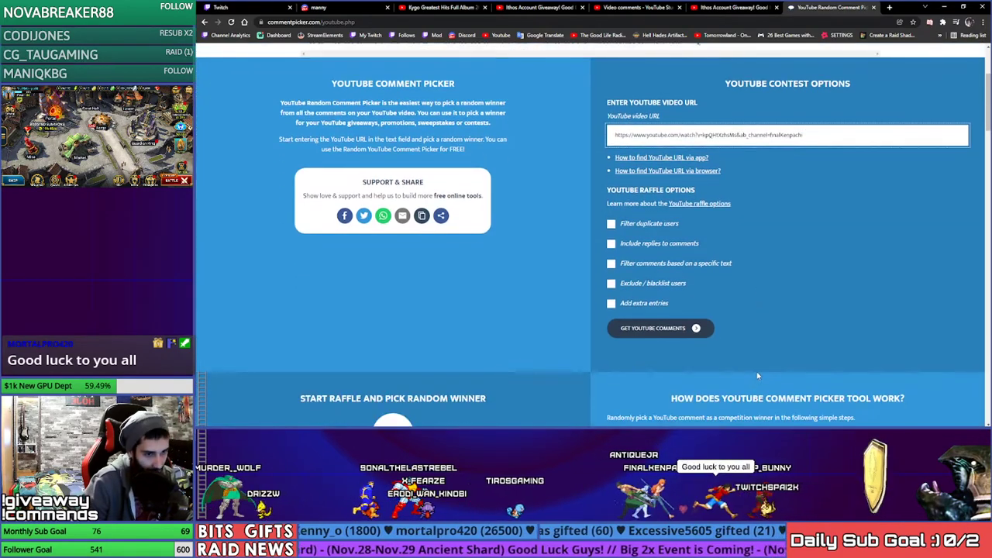
{"action": "scroll", "coordinate": [698, 264], "scroll_direction": "down", "scroll_amount": 1}
{"action": "left_click", "coordinate": [675, 248]}
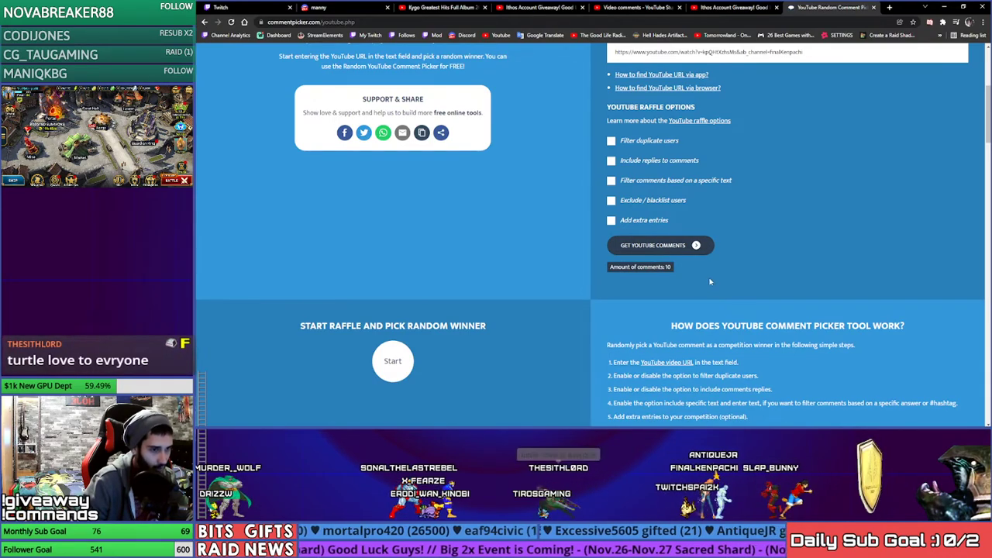
{"action": "scroll", "coordinate": [393, 245], "scroll_direction": "down", "scroll_amount": 2}
{"action": "scroll", "coordinate": [393, 244], "scroll_direction": "down", "scroll_amount": 1}
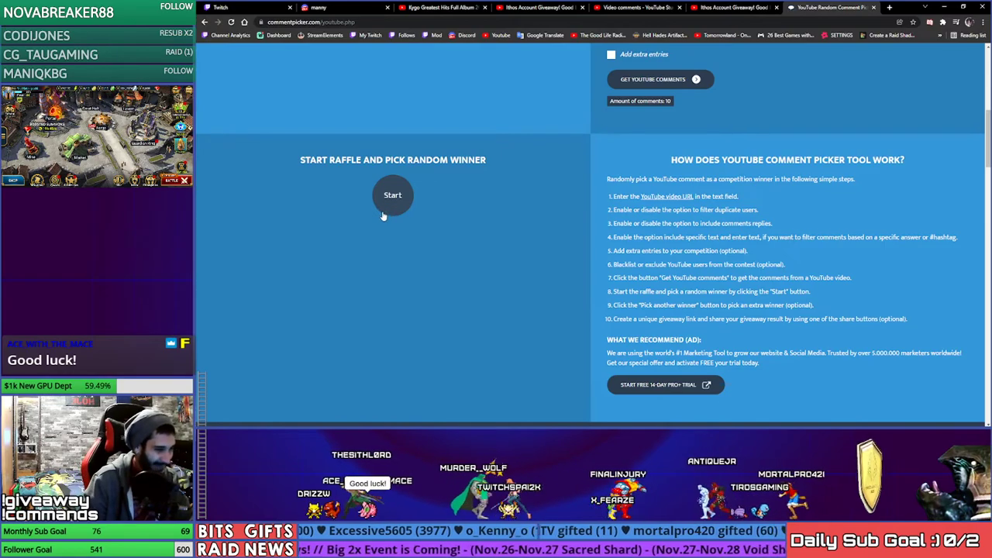
Start the raffle to draw one random winner from the 10 loaded comments
{"action": "left_click", "coordinate": [391, 200]}
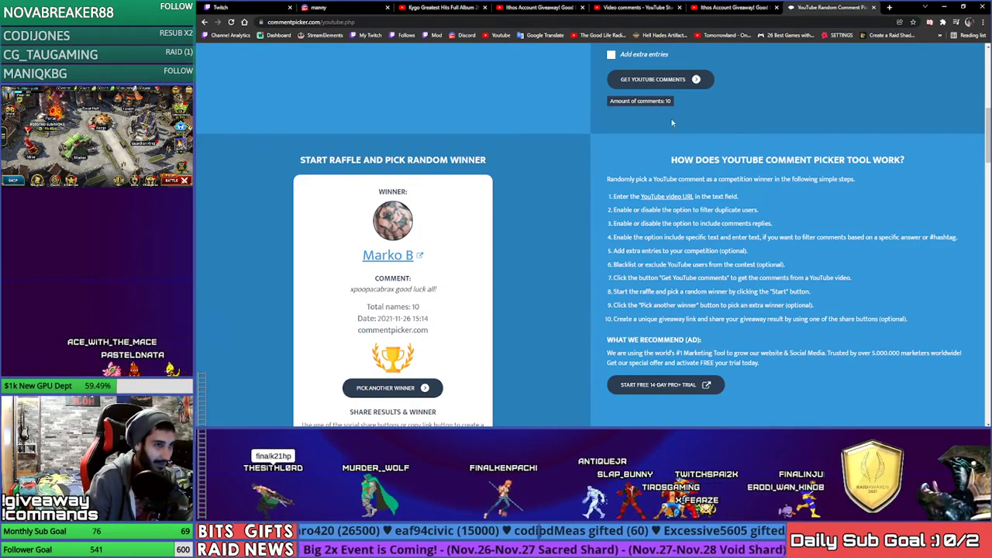
Start a reply under the winning comment congratulating the winner and asking them to DM their info
{"action": "left_click", "coordinate": [718, 6]}
{"action": "scroll", "coordinate": [454, 339], "scroll_direction": "down", "scroll_amount": 3}
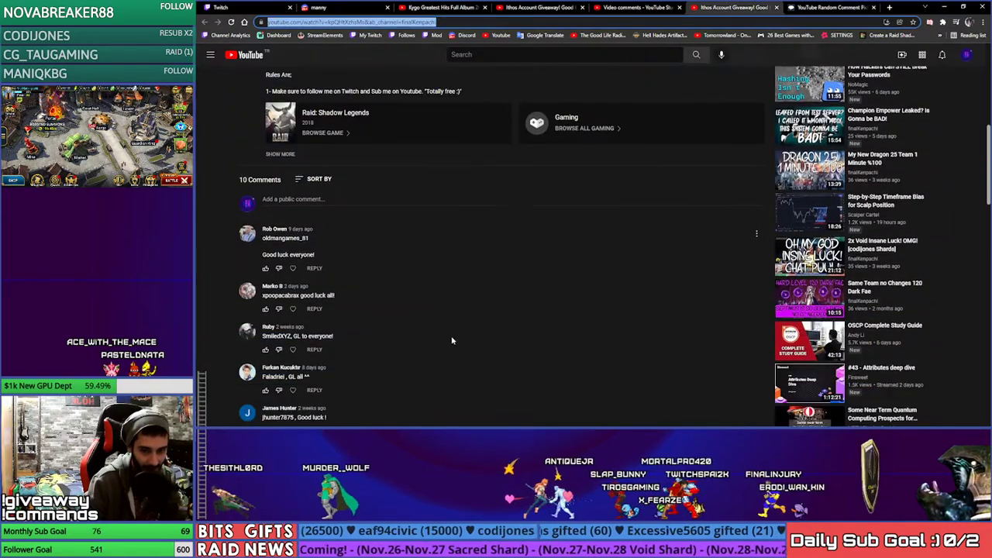
{"action": "left_click", "coordinate": [314, 309]}
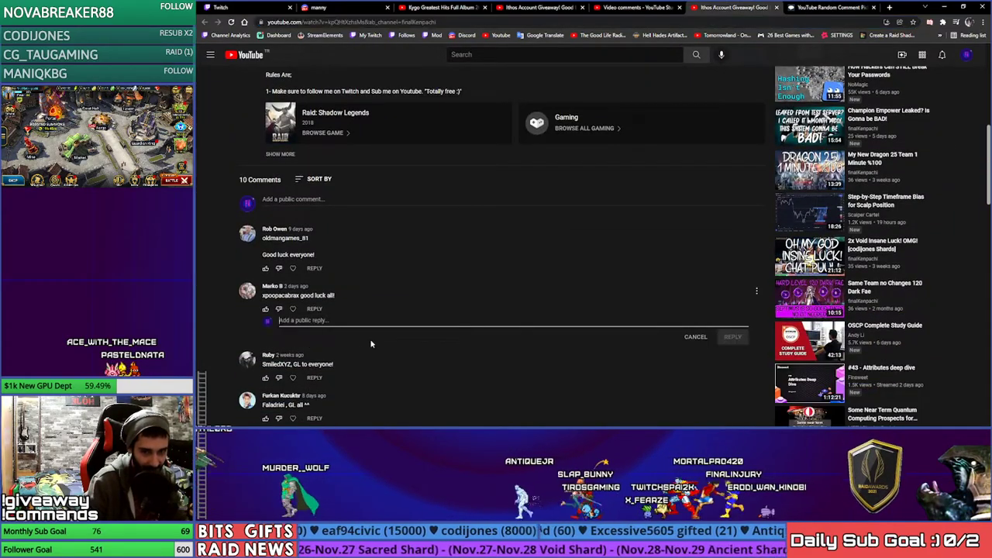
{"action": "type", "text": "Hey buddy"}
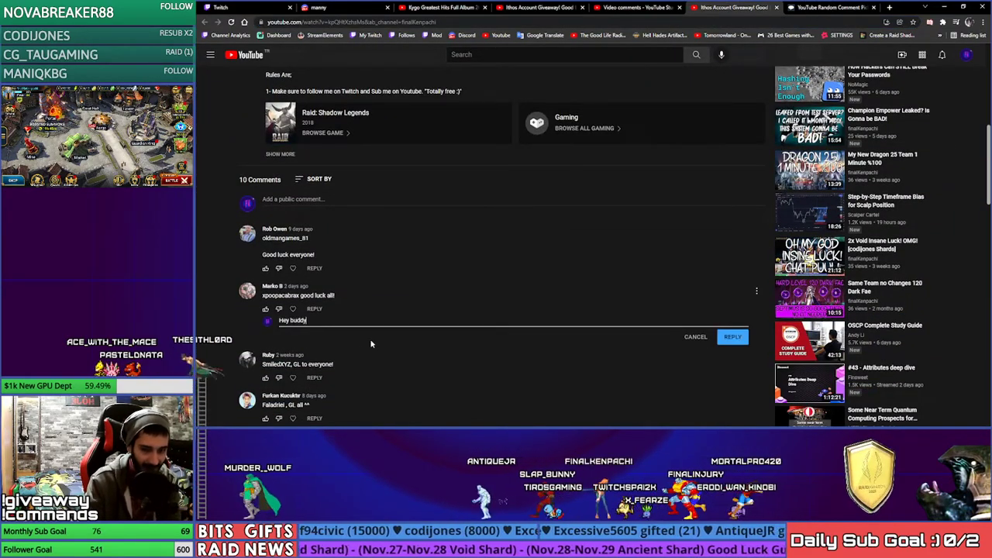
{"action": "type", "text": "! Congrats y"}
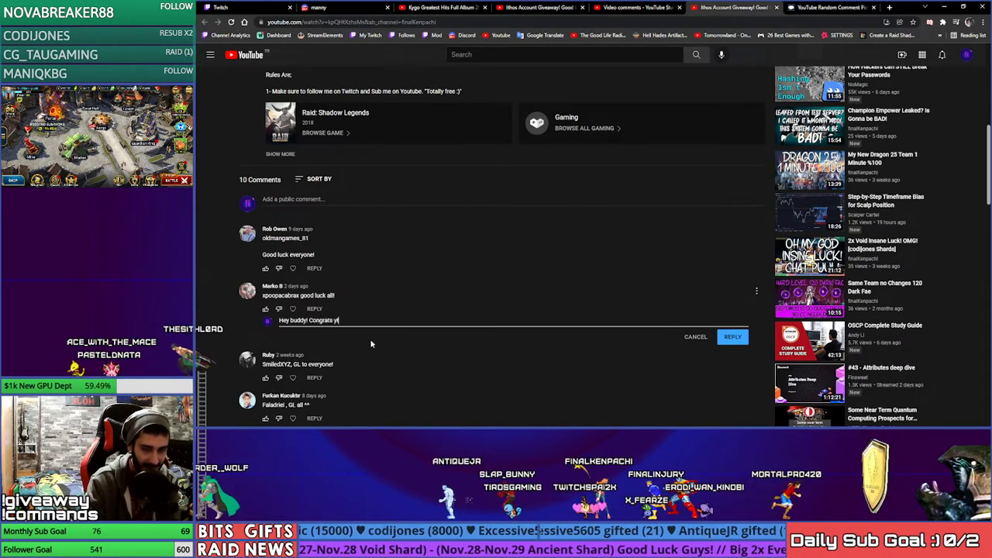
{"action": "type", "text": "ou won the"}
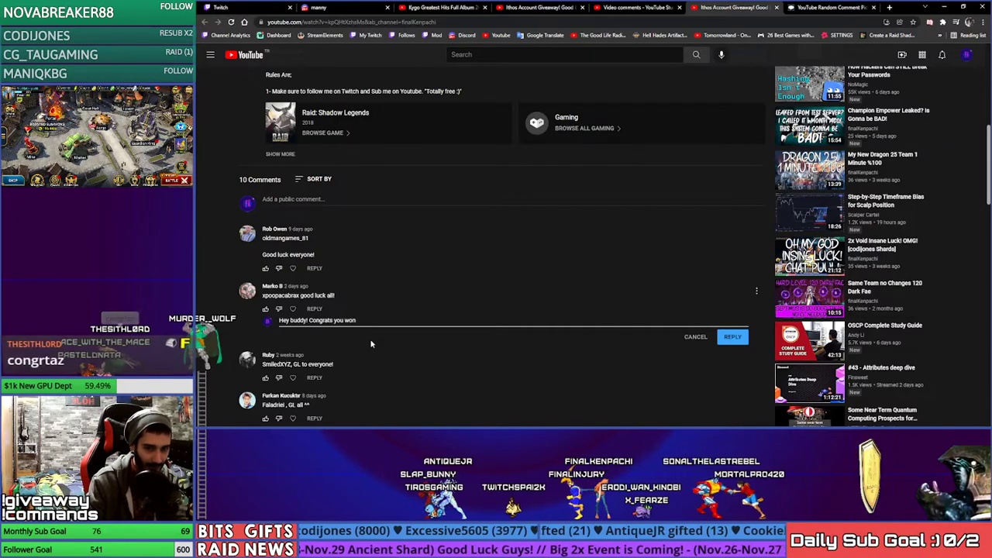
{"action": "type", "text": "!!!!"}
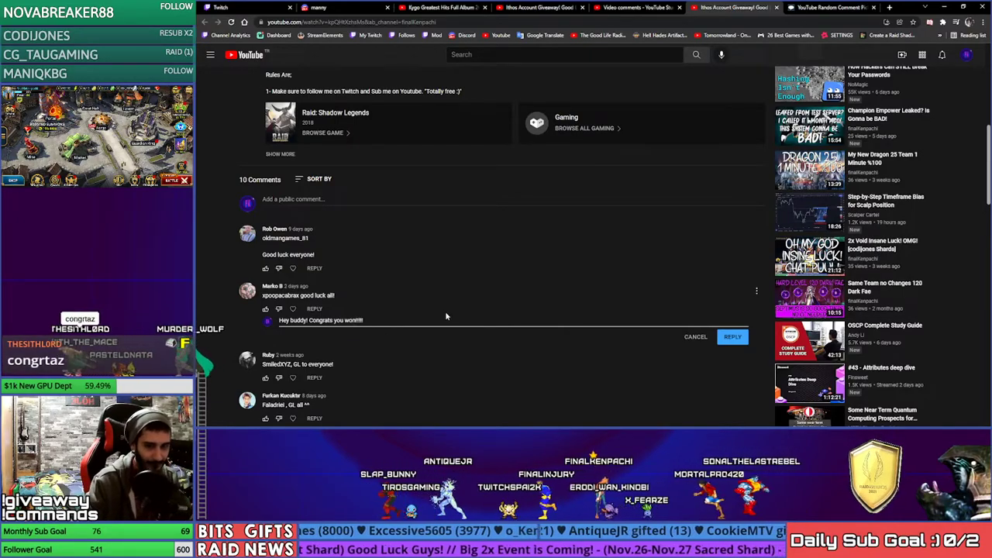
{"action": "type", "text": " H"}
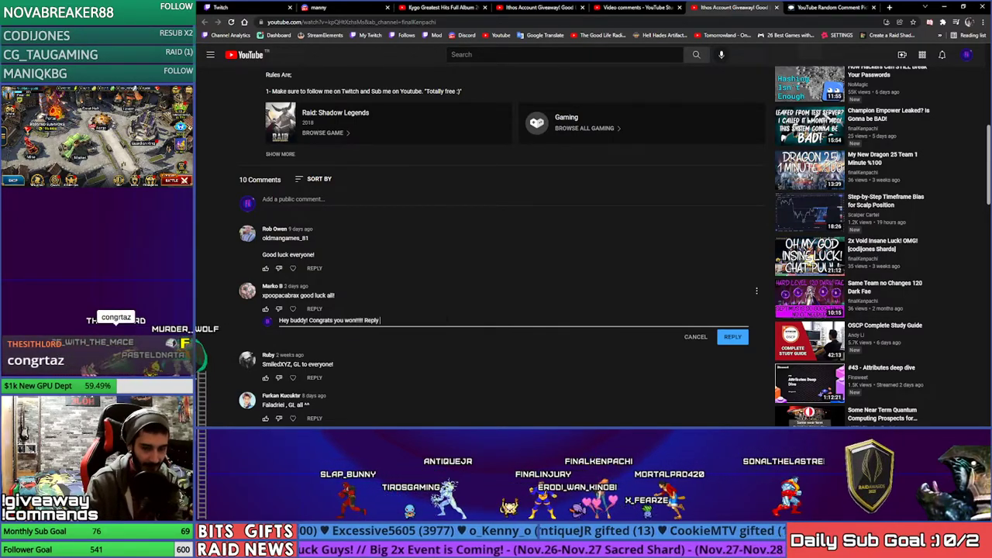
{"action": "key", "text": "BackSpace"}
{"action": "key", "text": "BackSpace"}
{"action": "key", "text": "BackSpace"}
{"action": "key", "text": "BackSpace"}
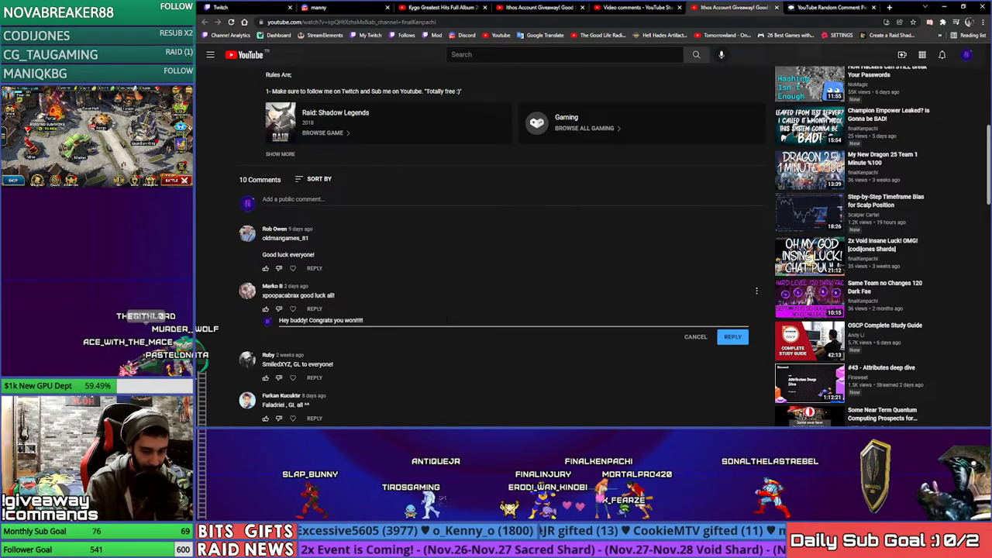
{"action": "type", "text": "M me in the Discor"}
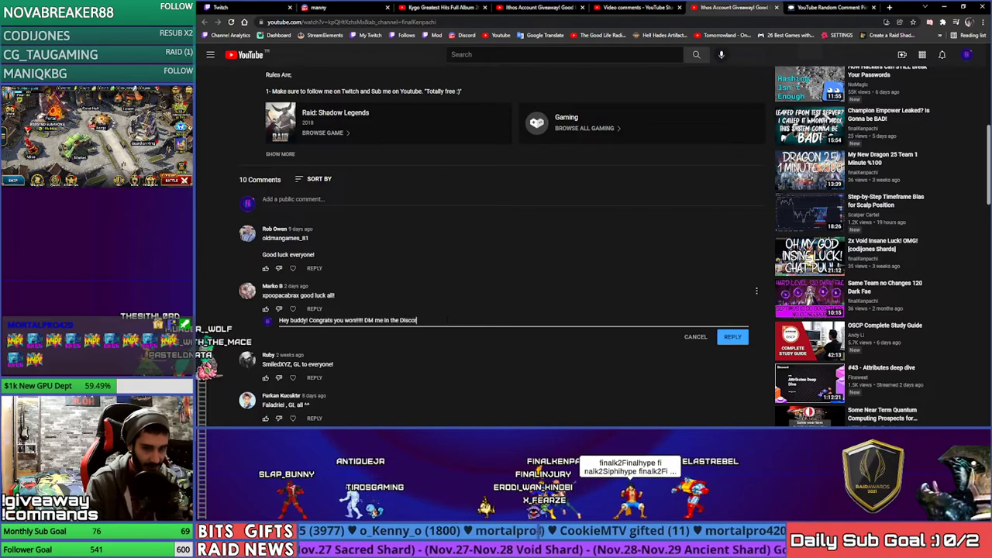
{"action": "type", "text": " your information. You have 1 day the"}
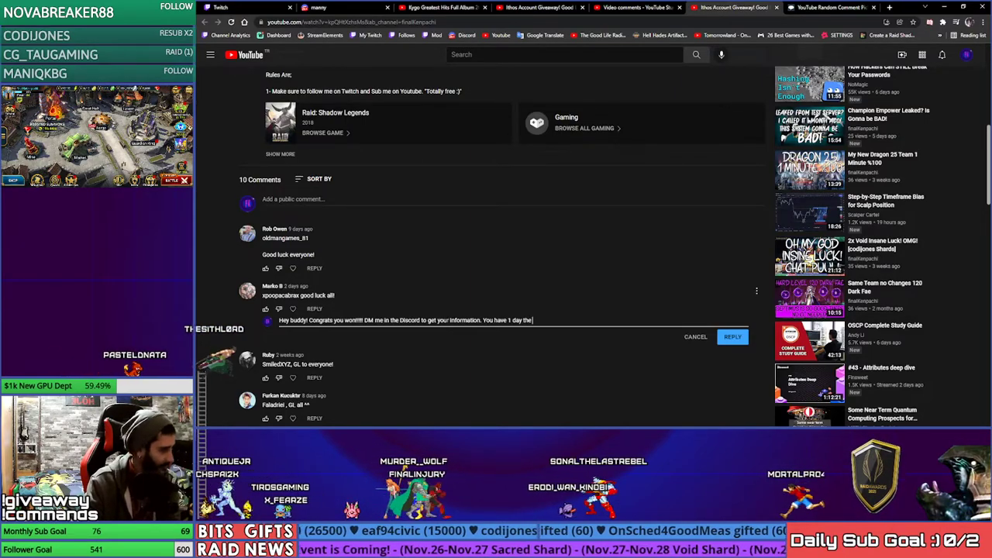
End the reply with 'You have 1 day to do it!' and post it
{"action": "key", "text": "BackSpace"}
{"action": "key", "text": "BackSpace"}
{"action": "key", "text": "BackSpace"}
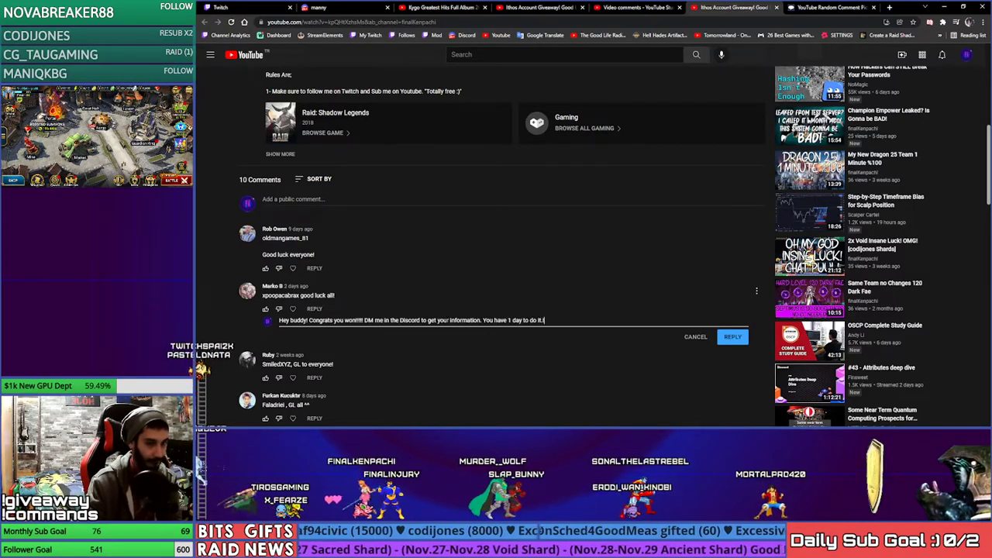
{"action": "type", "text": "to do it"}
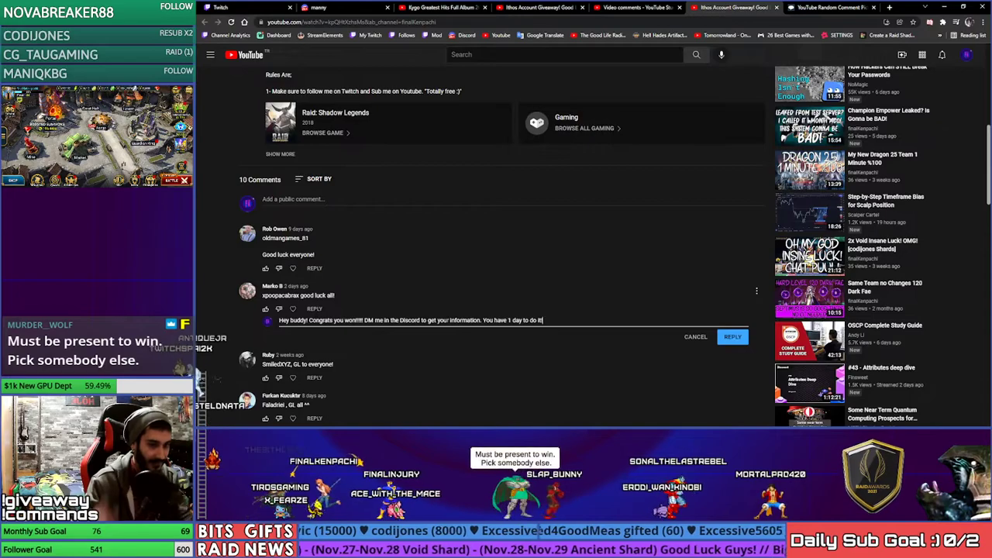
{"action": "type", "text": "!"}
{"action": "left_click", "coordinate": [735, 337]}
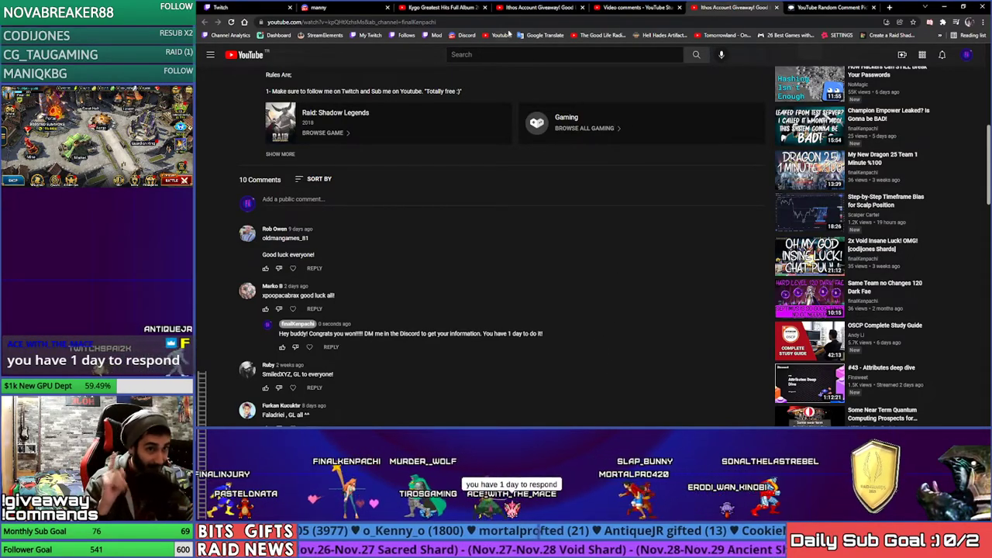
{"action": "left_click", "coordinate": [535, 7]}
Open 'Giveaway Announcement! 2 Insane Account!' from the channel page and pause it at about 2:05
{"action": "left_click", "coordinate": [500, 35]}
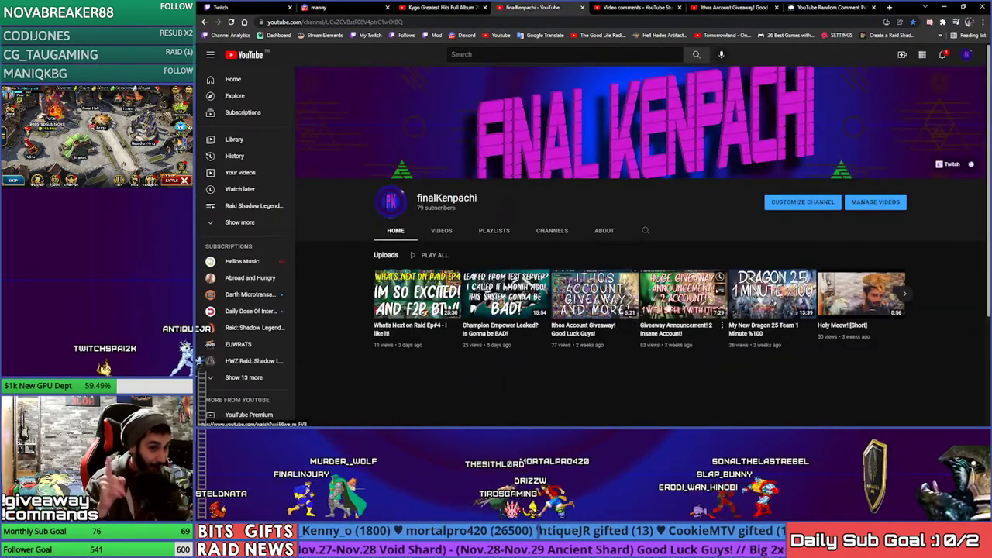
{"action": "left_click", "coordinate": [673, 294]}
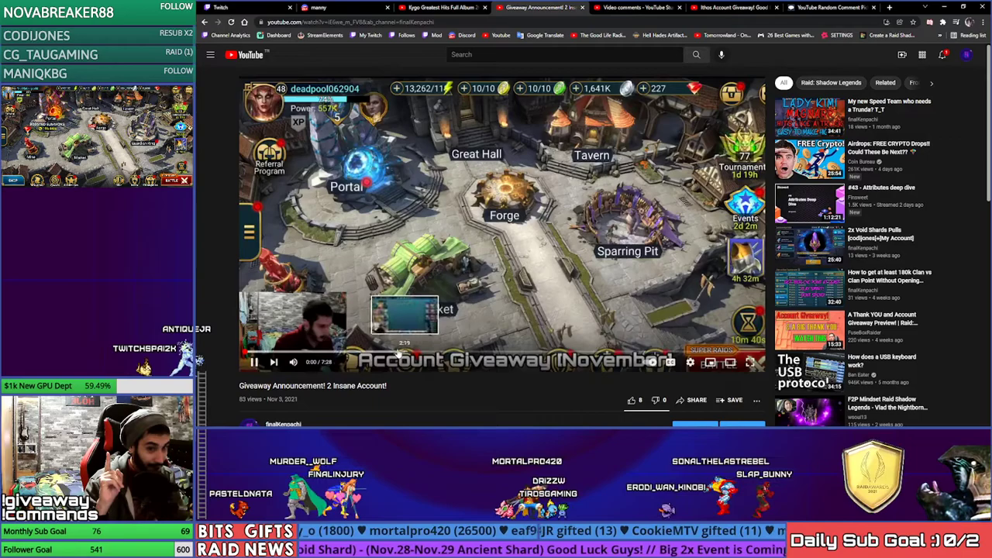
{"action": "left_click", "coordinate": [399, 352]}
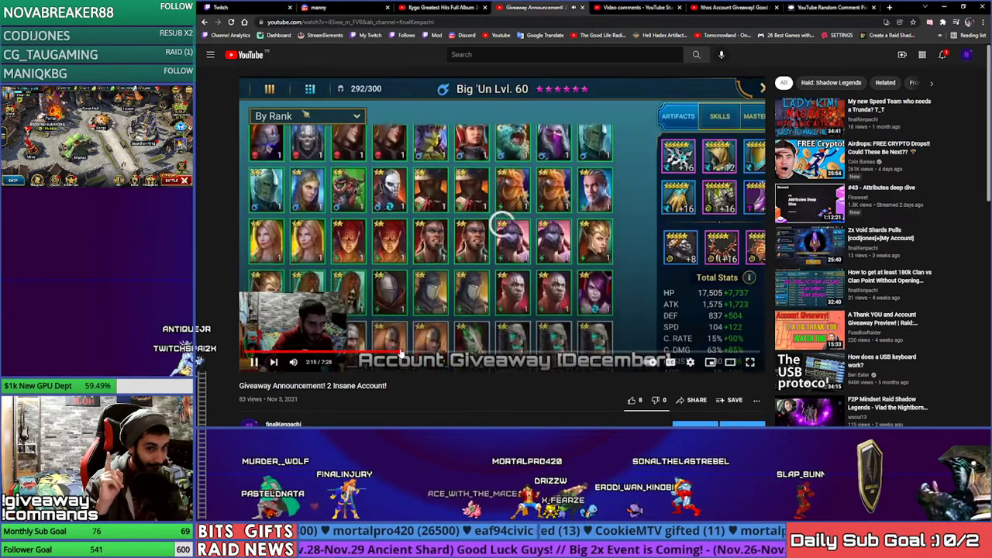
{"action": "left_click", "coordinate": [388, 352]}
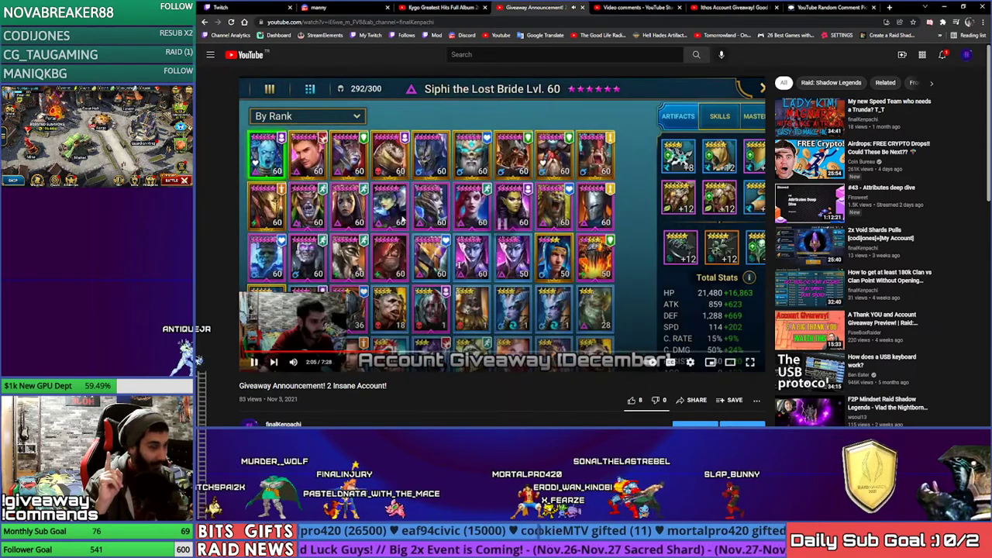
{"action": "left_click", "coordinate": [400, 222]}
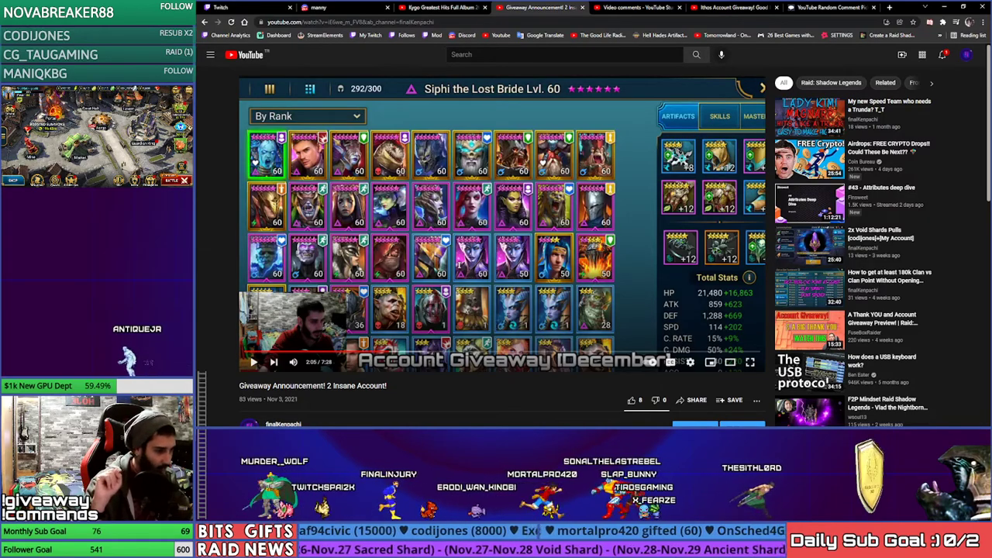
Check the December 2021 dates in the Windows calendar, then close it
{"action": "left_click", "coordinate": [967, 425]}
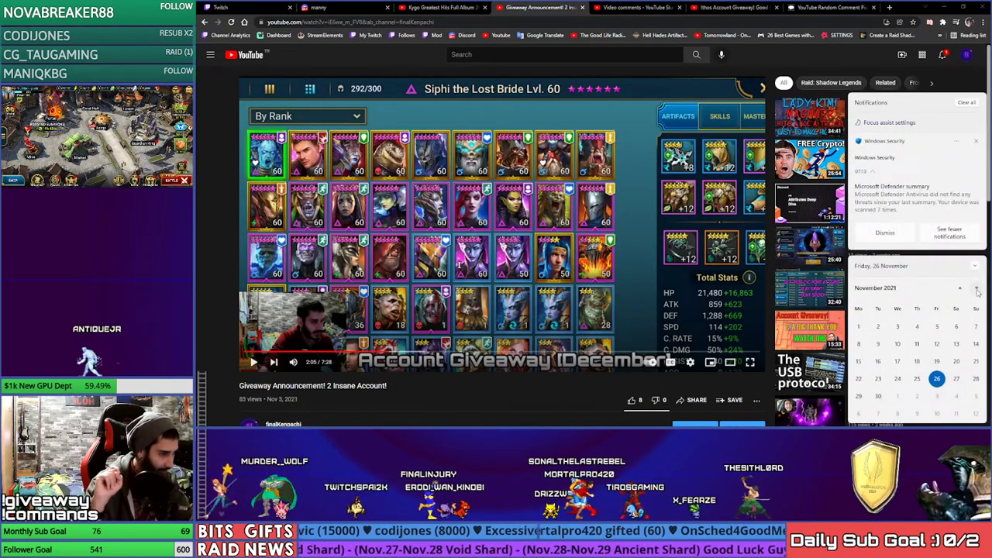
{"action": "left_click", "coordinate": [977, 289]}
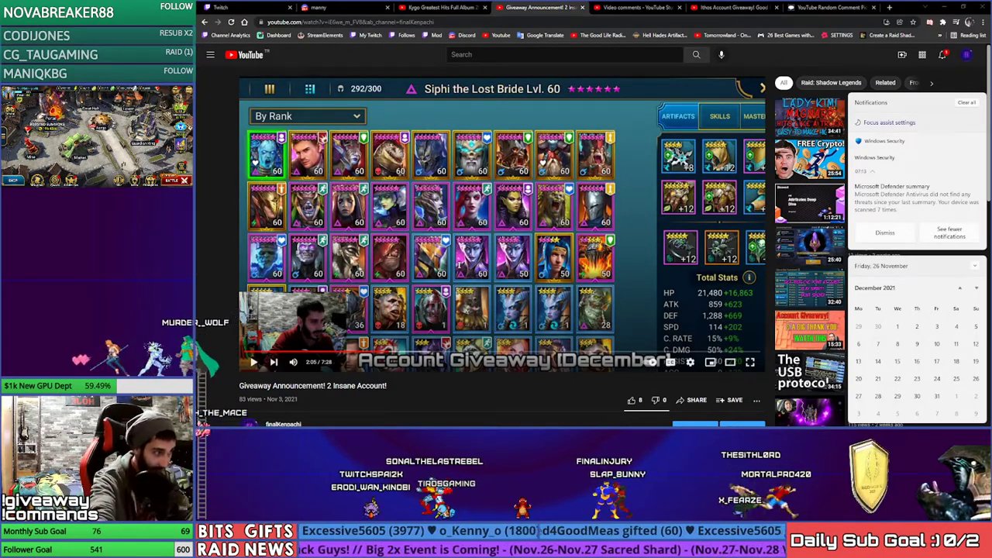
{"action": "left_click", "coordinate": [419, 405]}
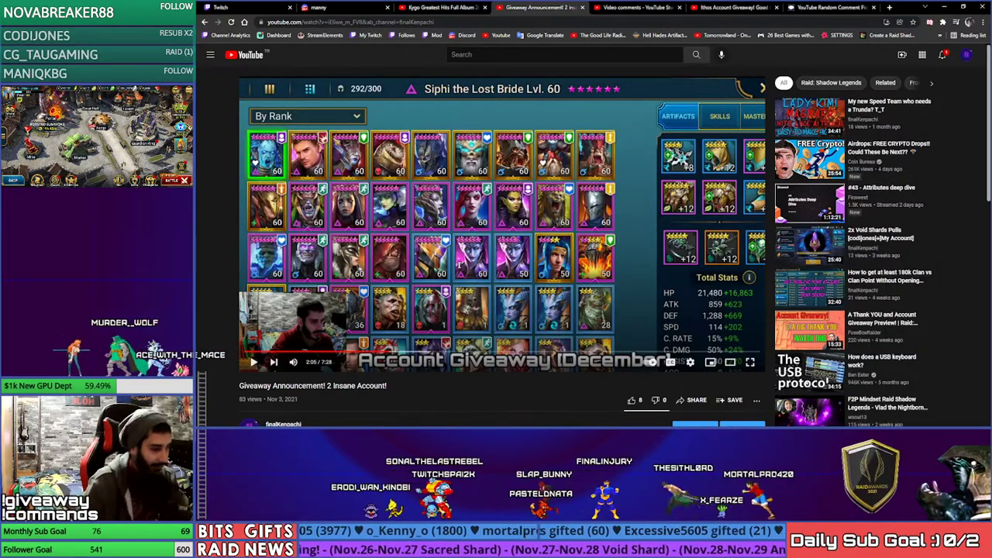